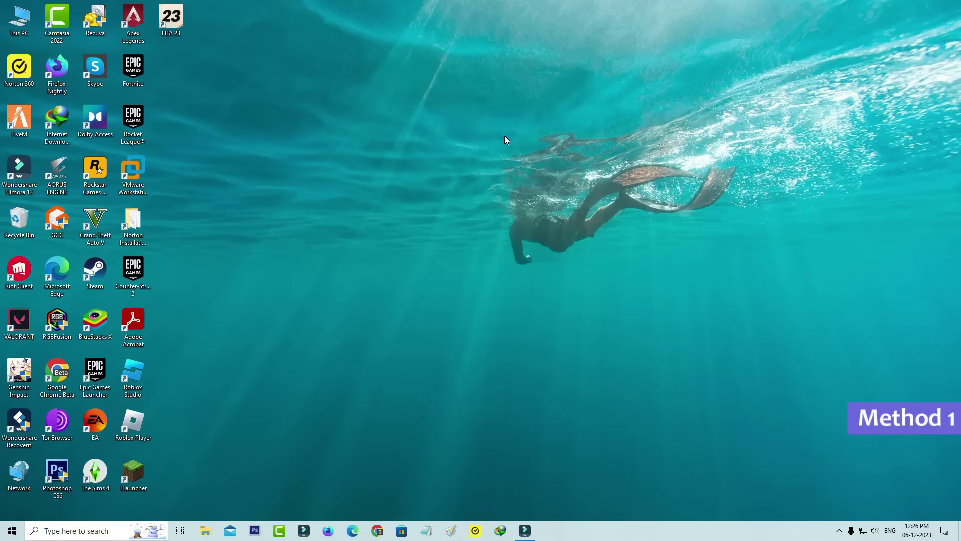
# Step: Launch Command Prompt as administrator and run sfc /scannow, finding no integrity violations
pyautogui.press('super')
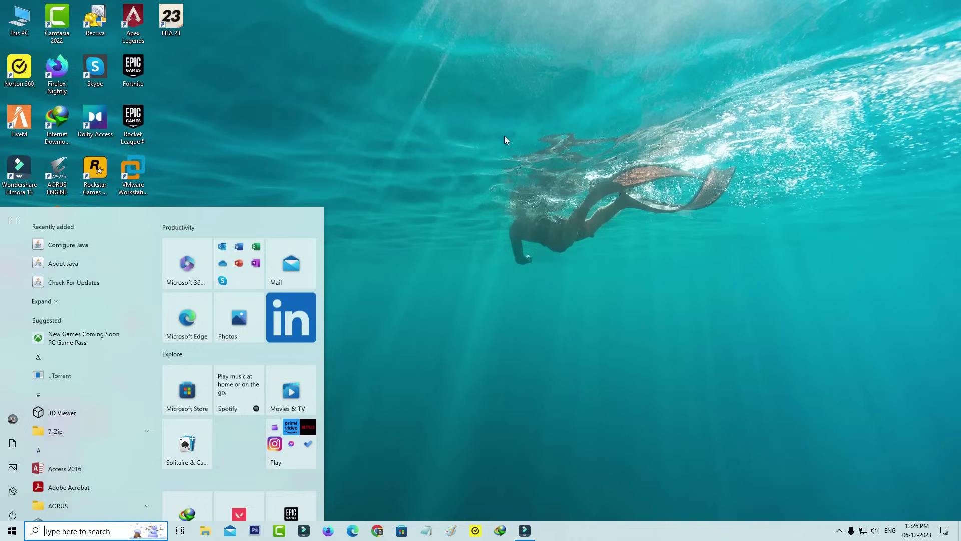
pyautogui.write('cmd')
pyautogui.rightClick(144, 254)
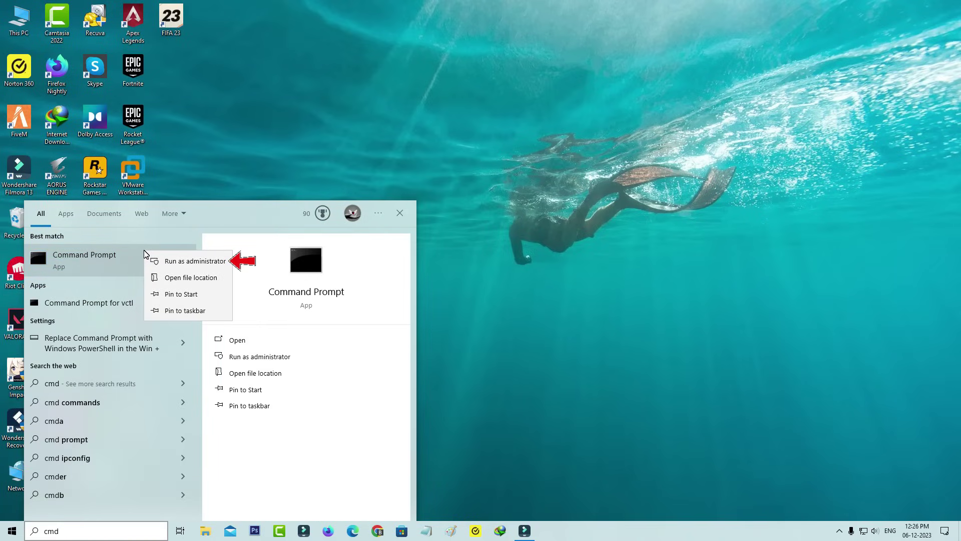
pyautogui.click(173, 261)
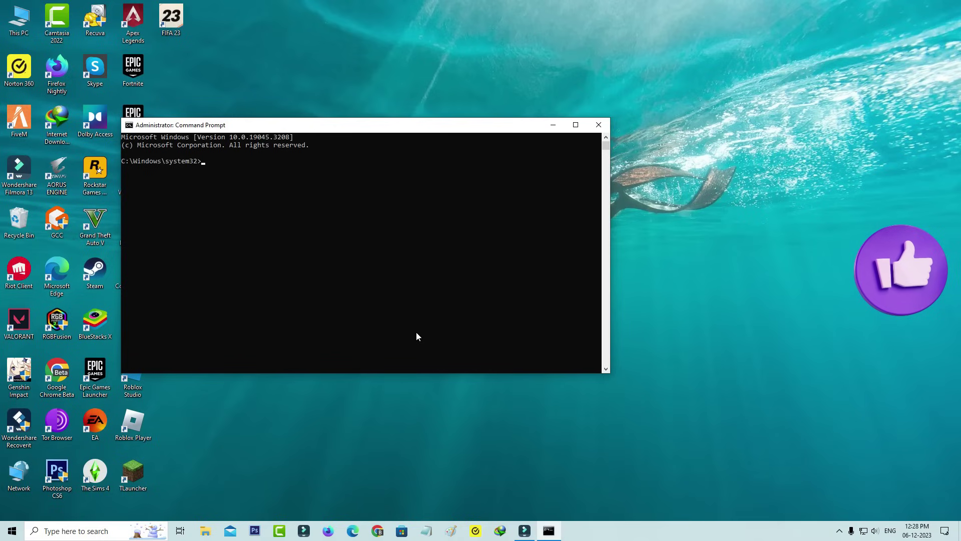
pyautogui.write('sfc ')
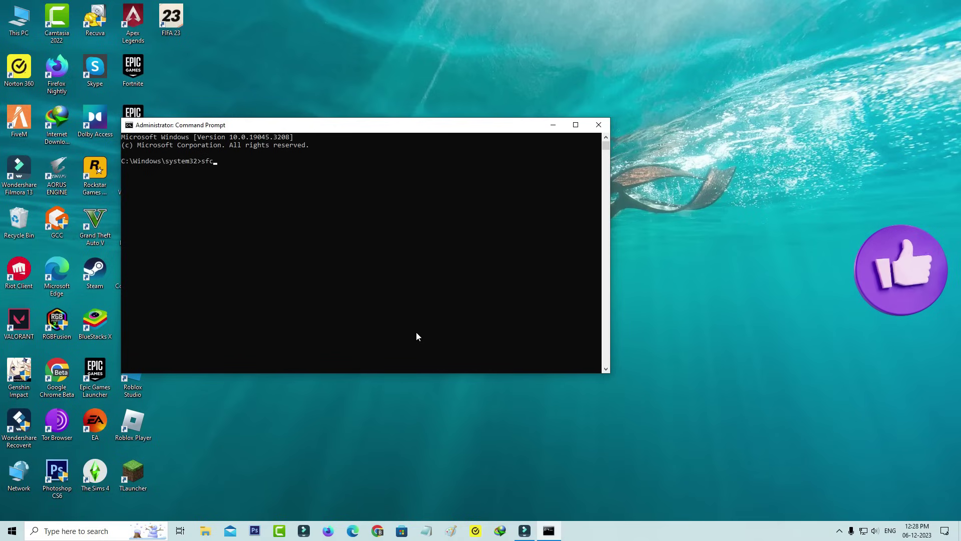
pyautogui.write('/sca')
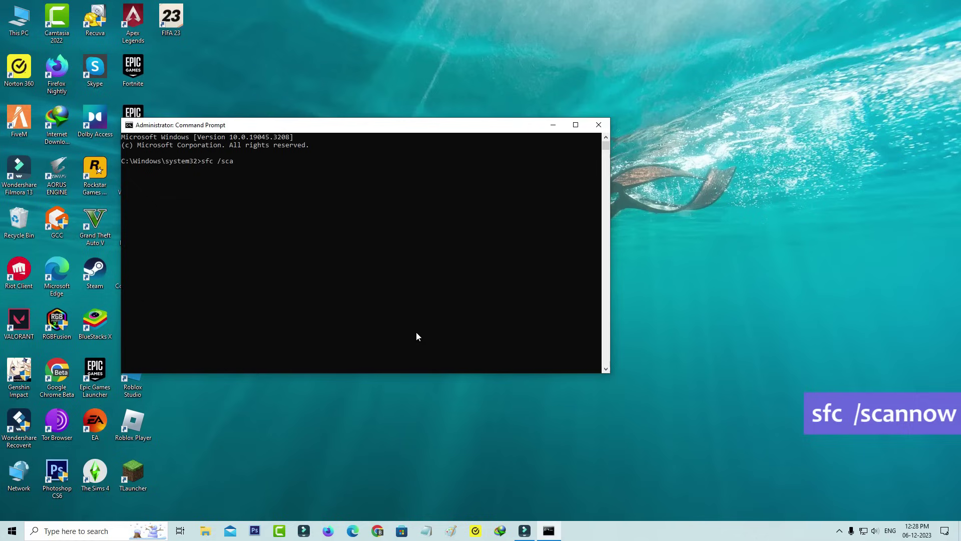
pyautogui.write('nnow')
pyautogui.press('Return')
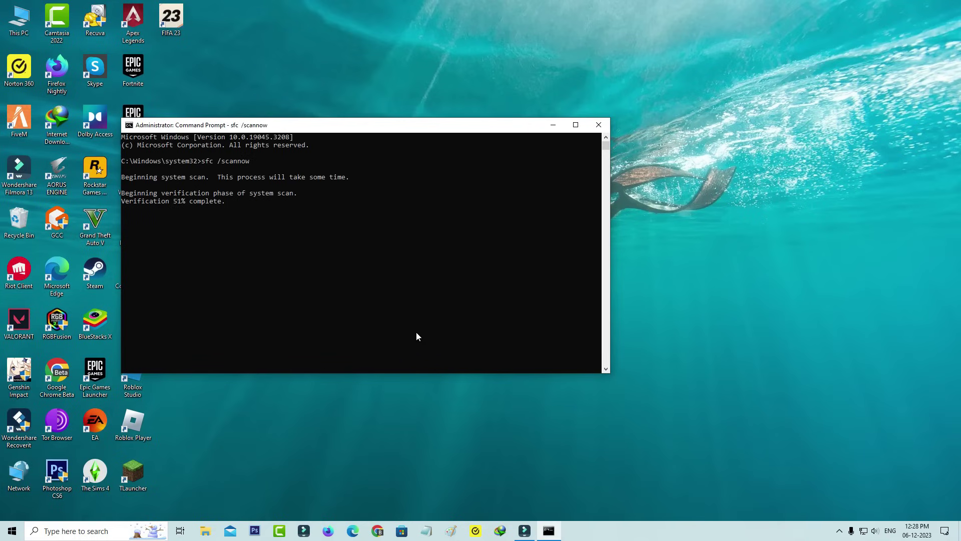
pyautogui.write('ootr')
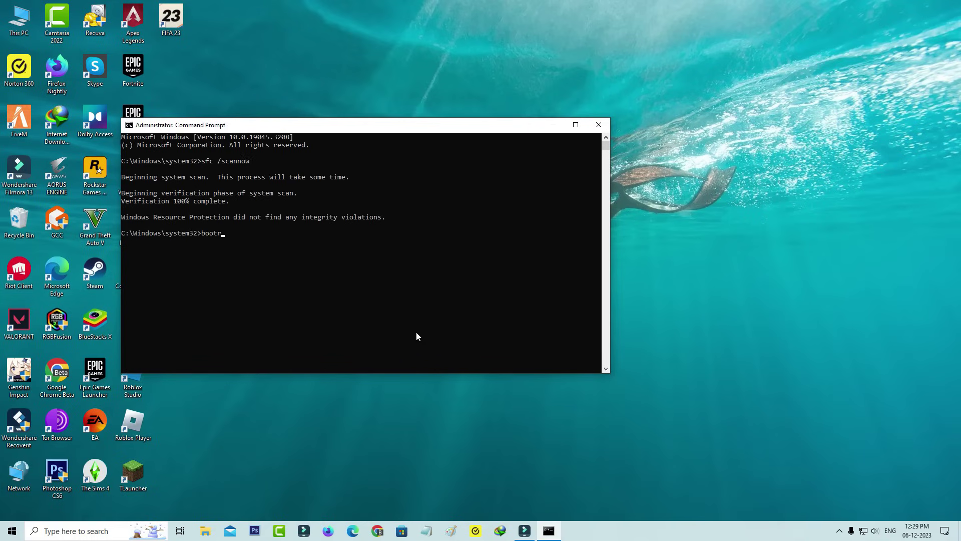
pyautogui.write('ec /fixm')
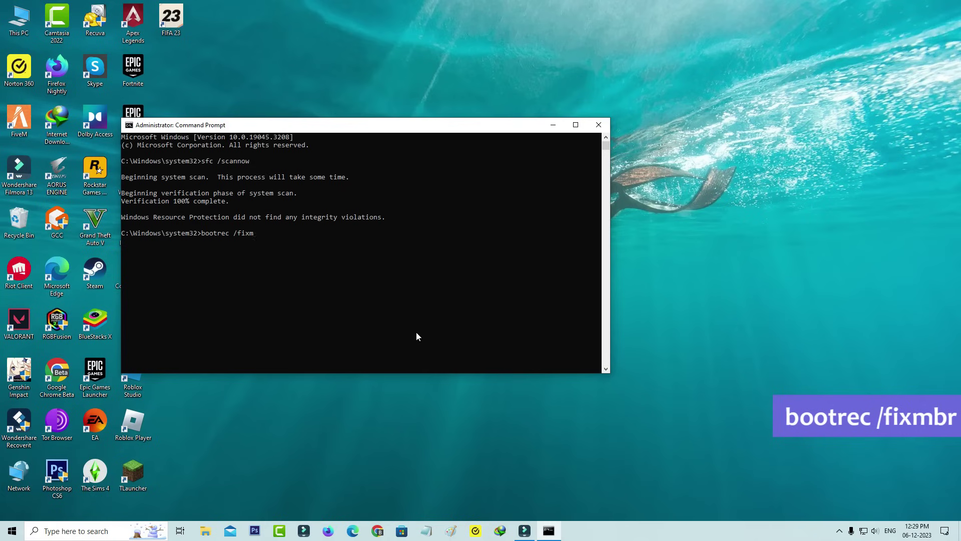
pyautogui.write('br')
# Step: Run bootrec /fixmbr, bootsect /nt60 sys, bootrec /fixboot and bootrec /rebuildbcd; only bootsect succeeds
pyautogui.press('Return')
pyautogui.write('bootsect /n')
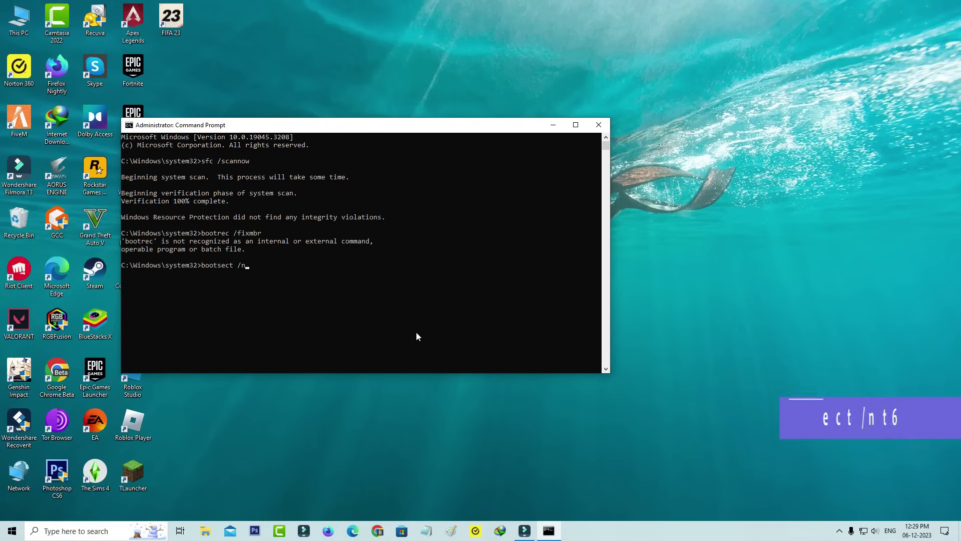
pyautogui.write('t60 sys')
pyautogui.press('Return')
pyautogui.write('bo')
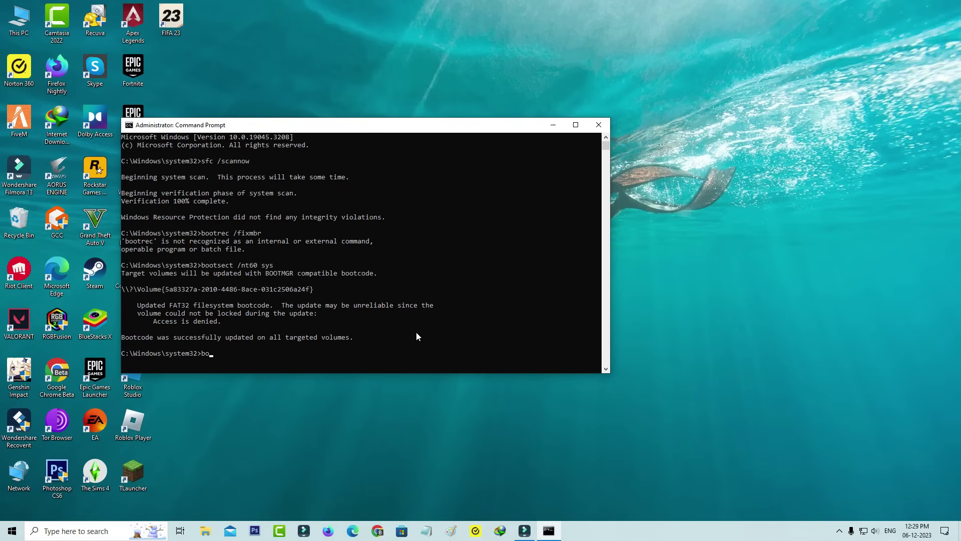
pyautogui.write('otrec /fixboot')
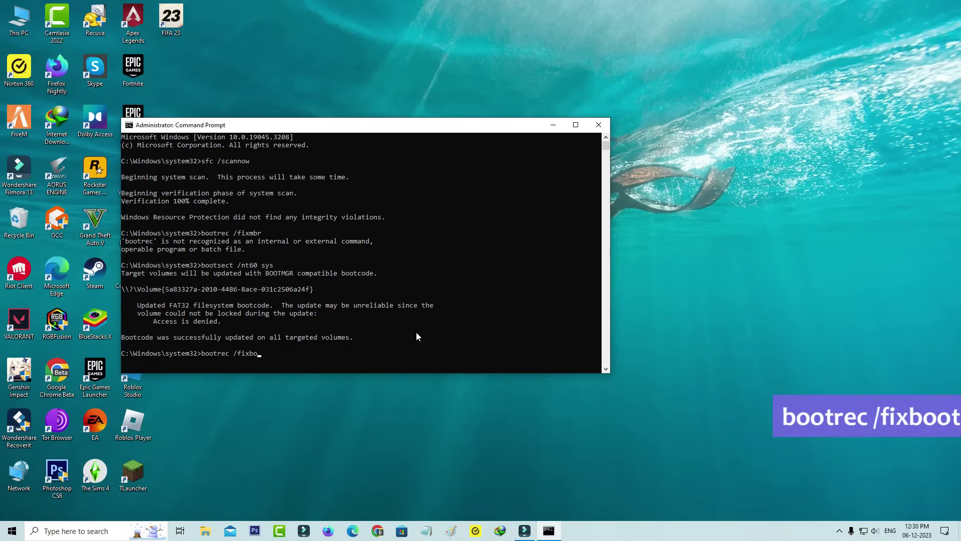
pyautogui.press('Return')
pyautogui.write('bootrec ')
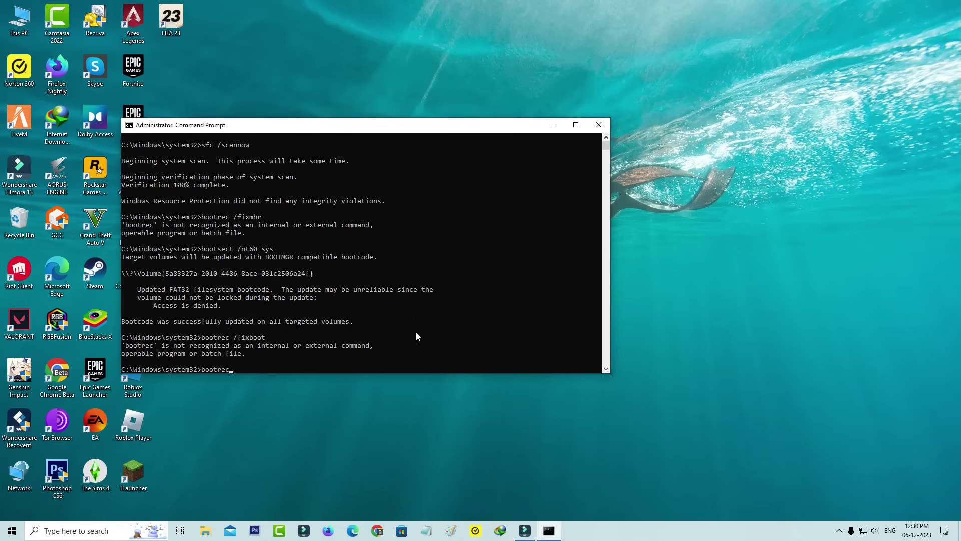
pyautogui.write('/rebuildbcd')
pyautogui.press('Return')
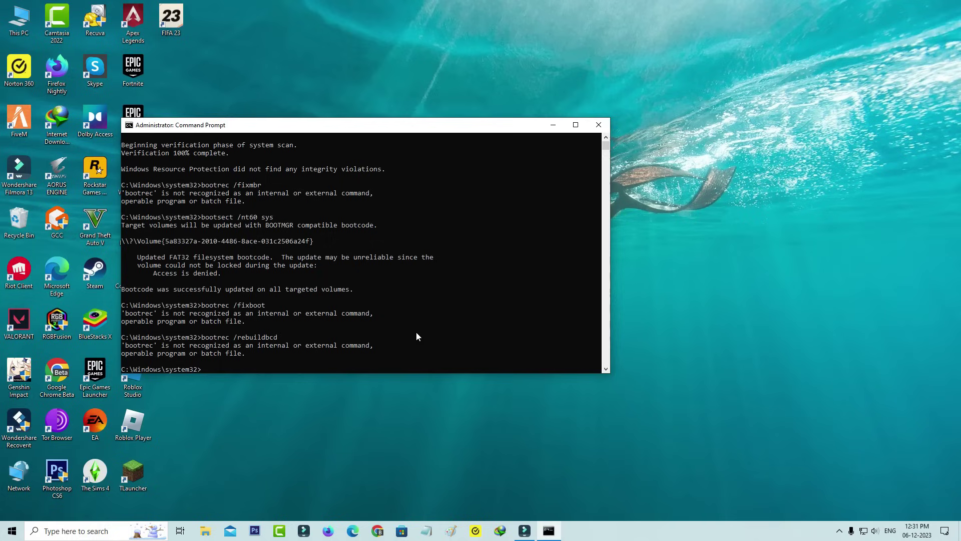
pyautogui.write('chkdsk /f ')
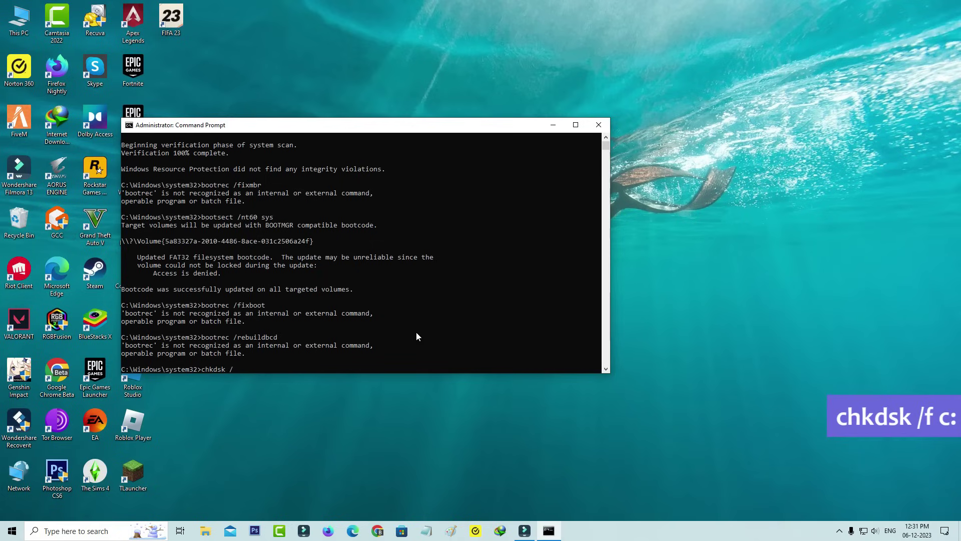
pyautogui.write('c:')
# Step: Run chkdsk /f c: and confirm scheduling the disk check for the next restart
pyautogui.press('Return')
pyautogui.write('y')
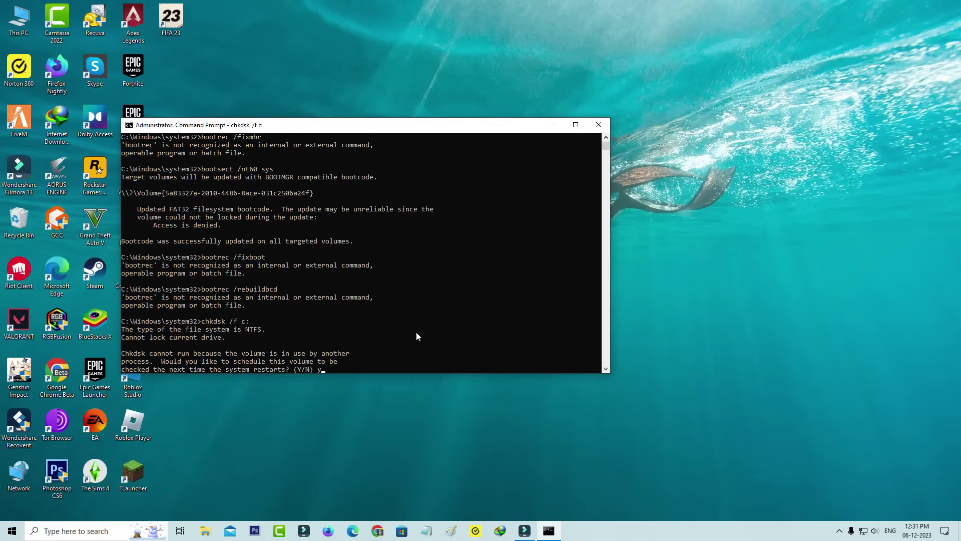
pyautogui.press('Return')
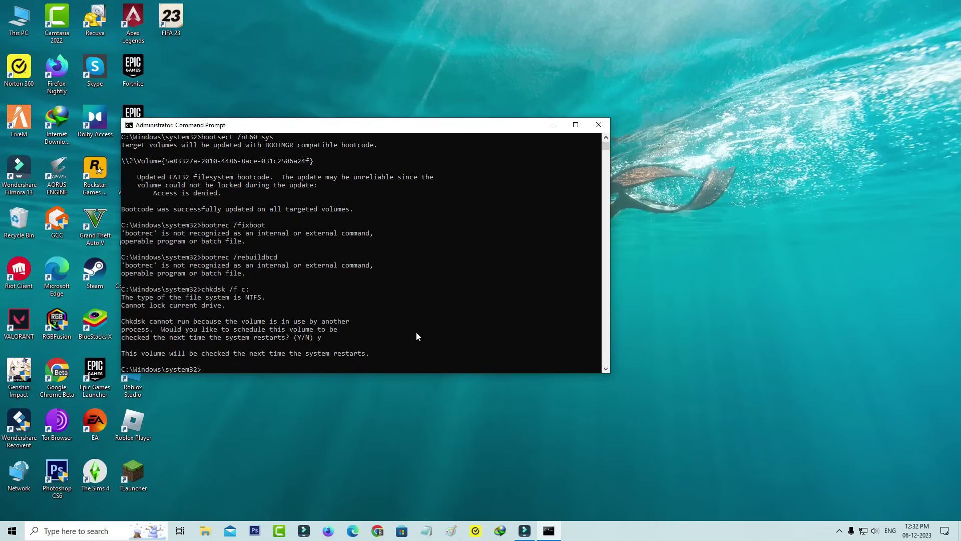
pyautogui.write('ex')
pyautogui.write('it')
# Step: Exit the admin prompt and dismiss the Shut Down Windows dialog without restarting
pyautogui.press('Return')
pyautogui.hotkey('alt', 'F4')
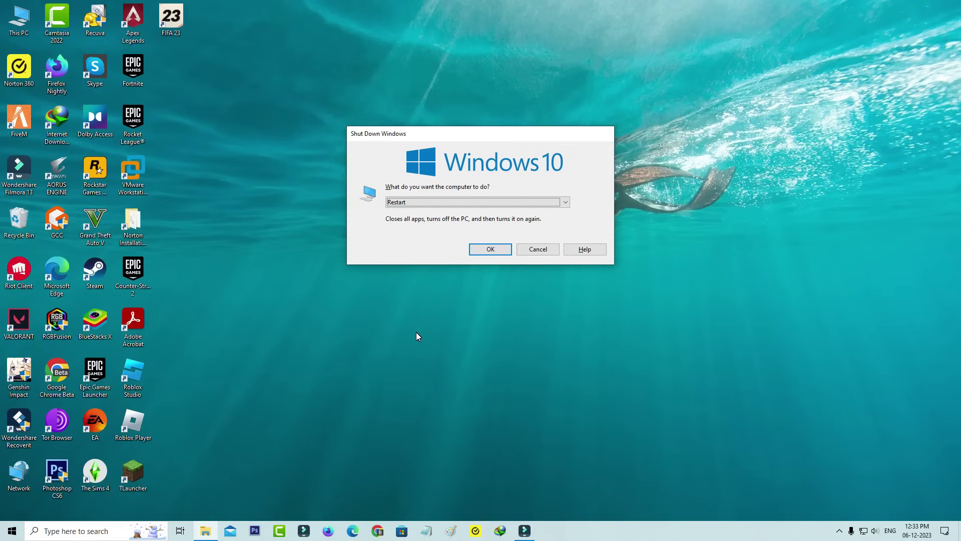
pyautogui.press('Escape')
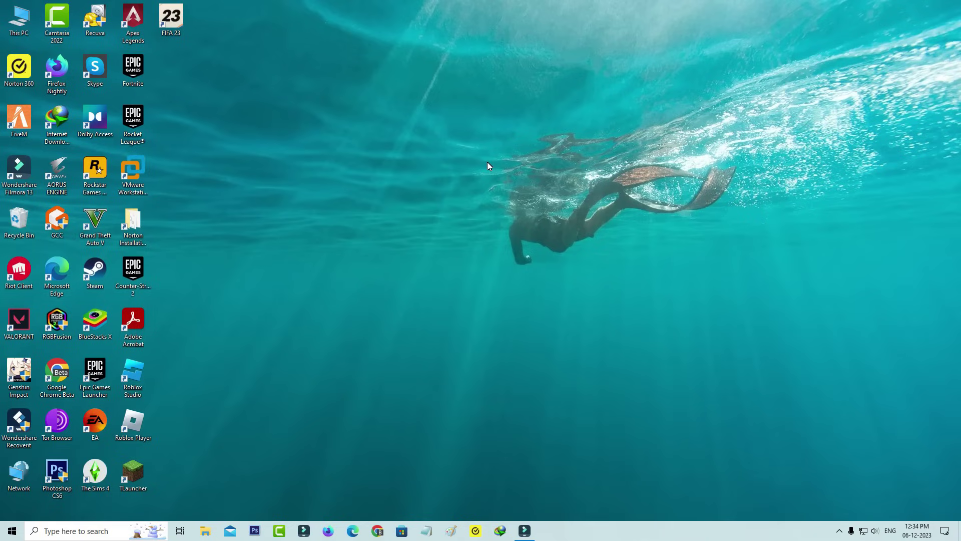
# Step: In Control Panel's Programs and Features, view installed updates and select the first Office update
pyautogui.press('super')
pyautogui.write('control Panel')
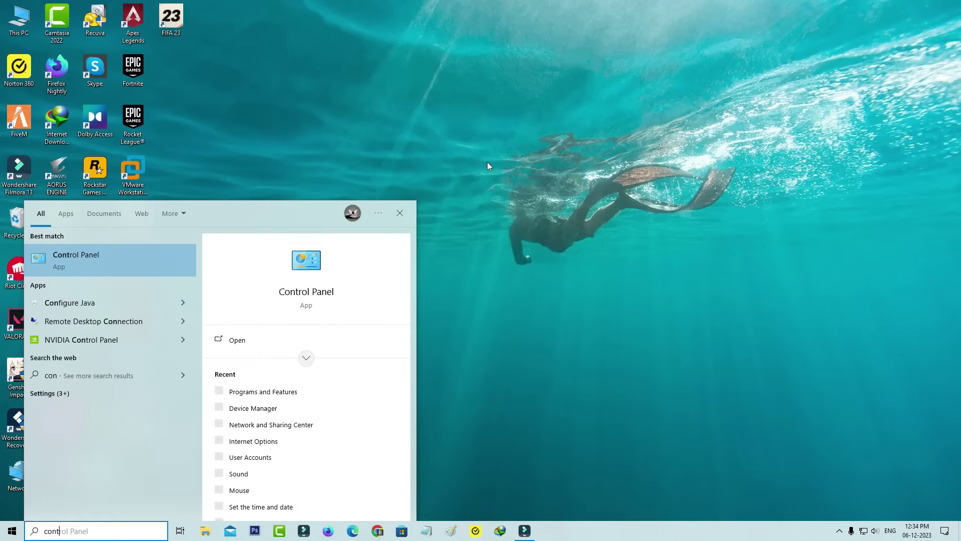
pyautogui.click(96, 253)
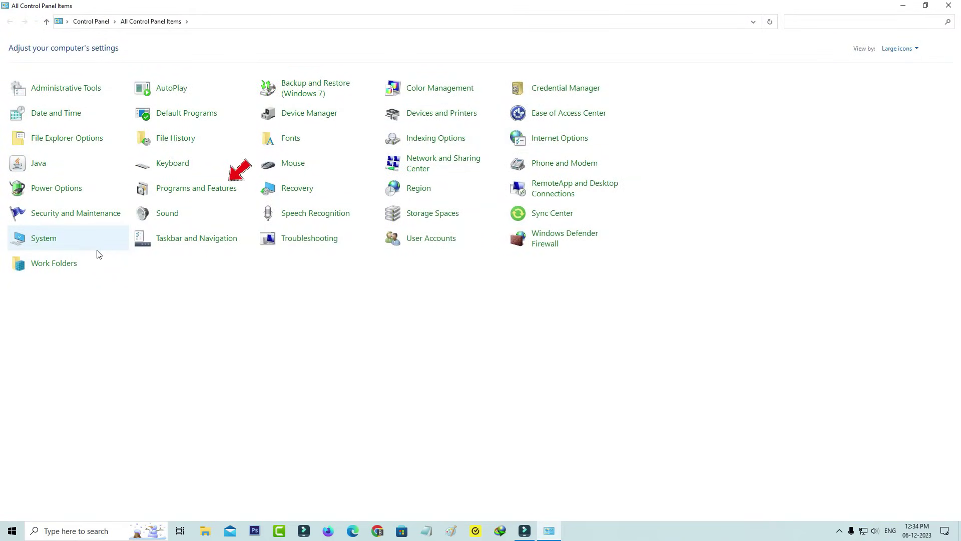
pyautogui.click(185, 192)
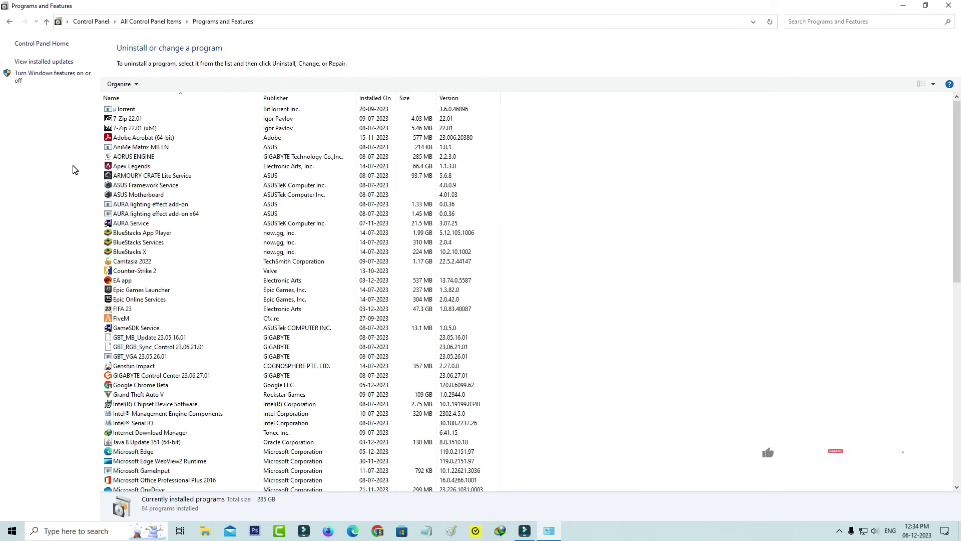
pyautogui.click(56, 66)
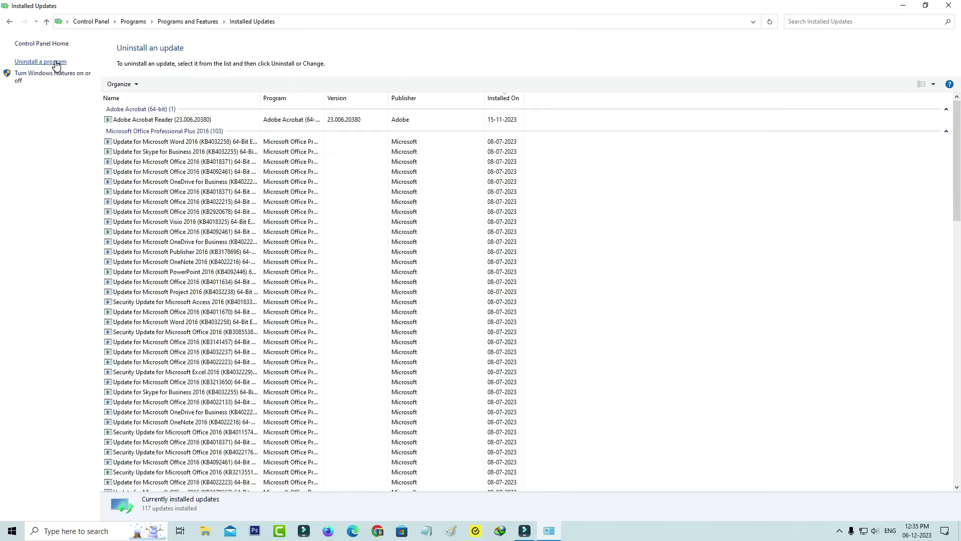
pyautogui.click(170, 142)
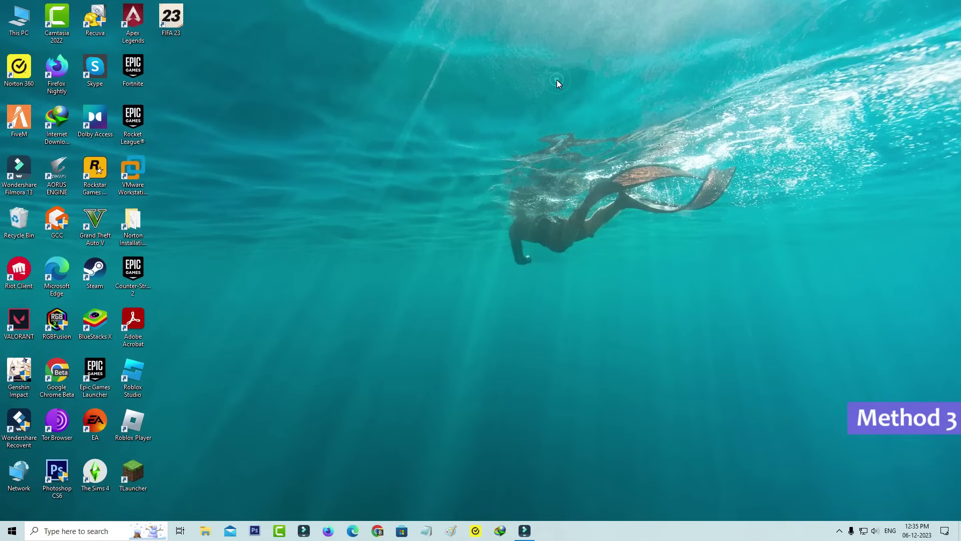
# Step: In Device Manager under Display adapters, start updating the NVIDIA GeForce RTX 3050 driver
pyautogui.press('super')
pyautogui.write('devi')
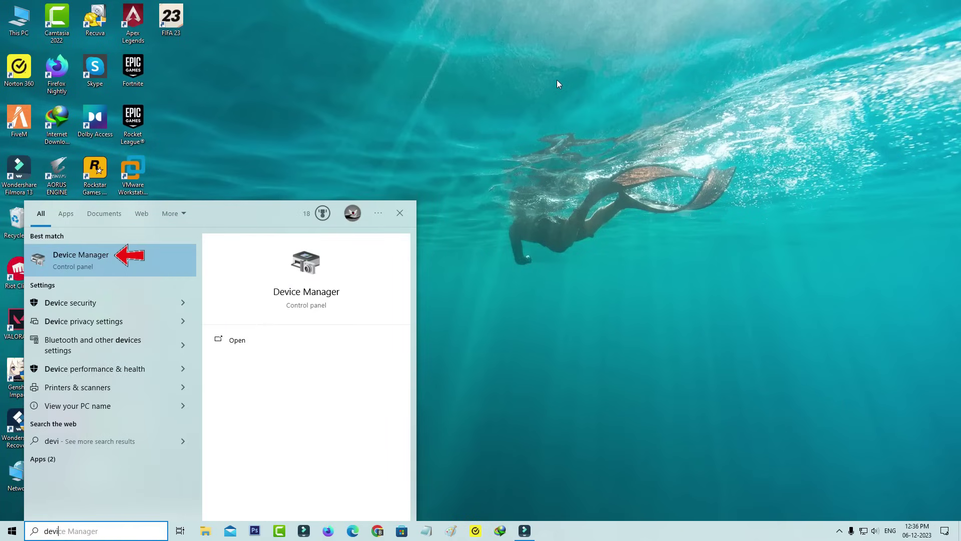
pyautogui.click(158, 250)
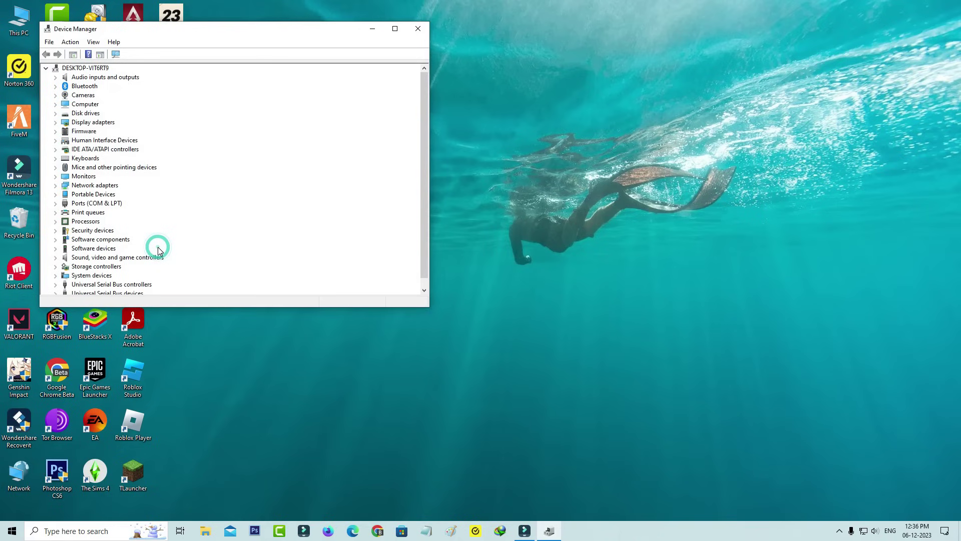
pyautogui.click(56, 123)
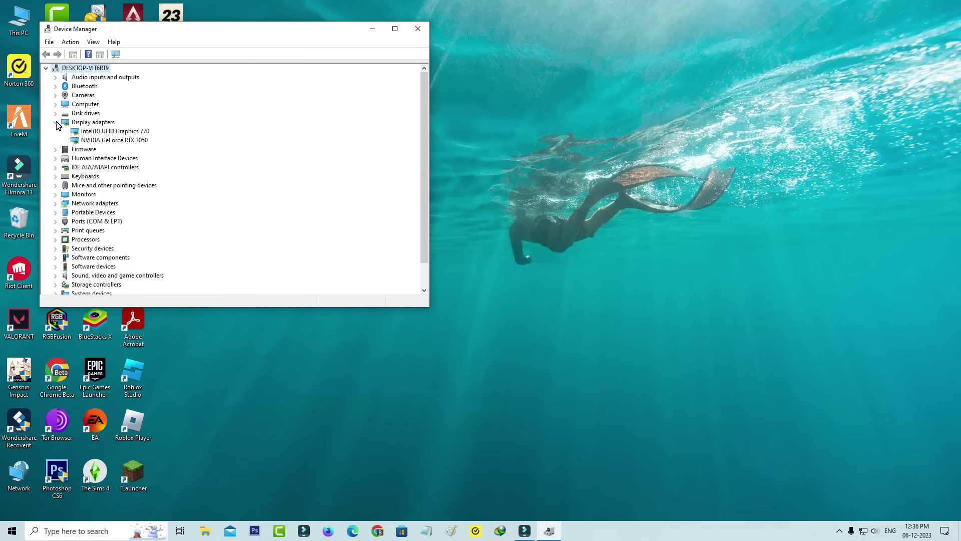
pyautogui.rightClick(119, 142)
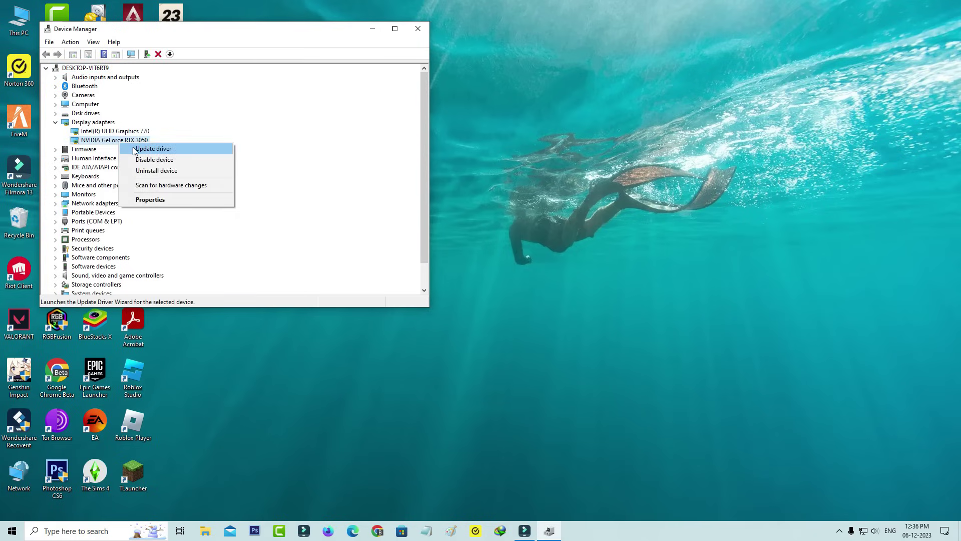
pyautogui.click(135, 149)
# Step: Pick the NVIDIA GeForce RTX 3050 driver from the local compatible list and install it successfully
pyautogui.click(162, 197)
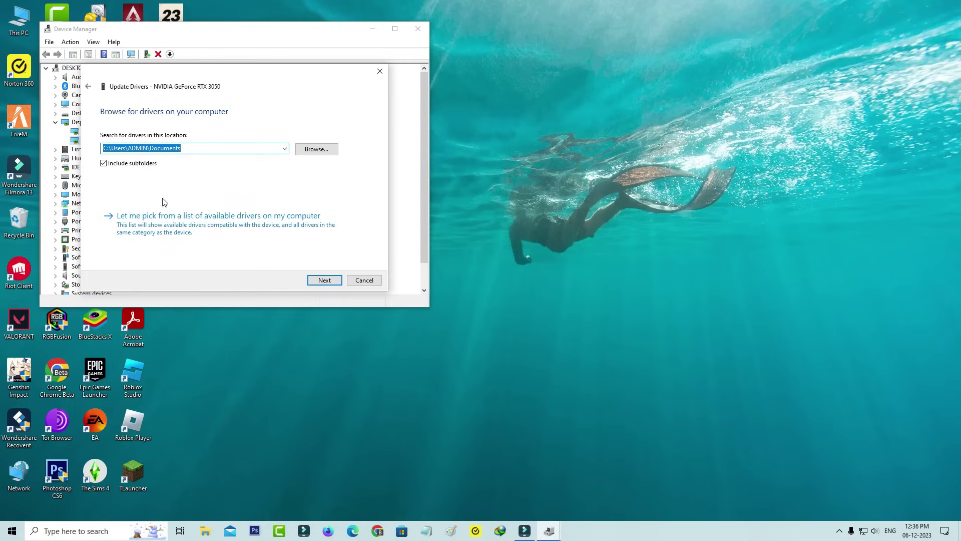
pyautogui.click(172, 228)
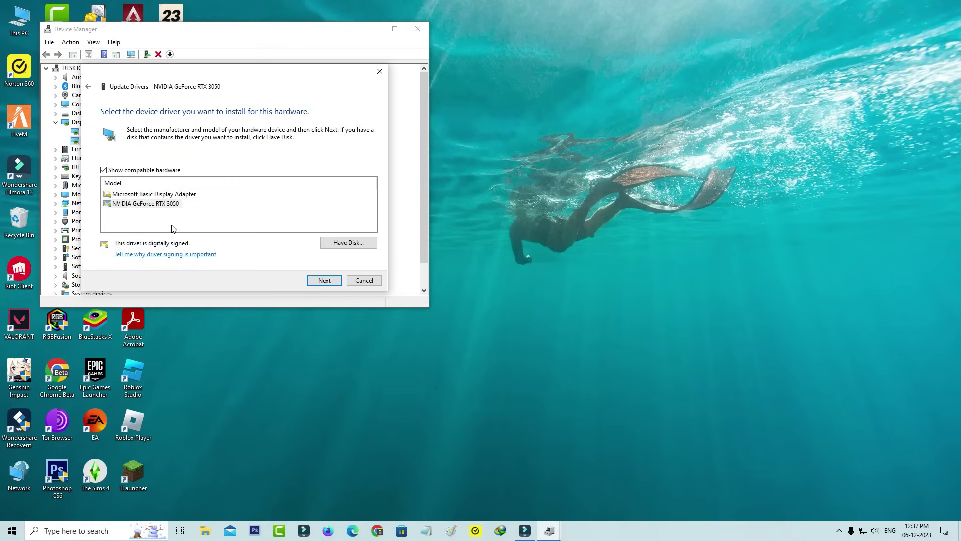
pyautogui.click(165, 205)
pyautogui.click(323, 280)
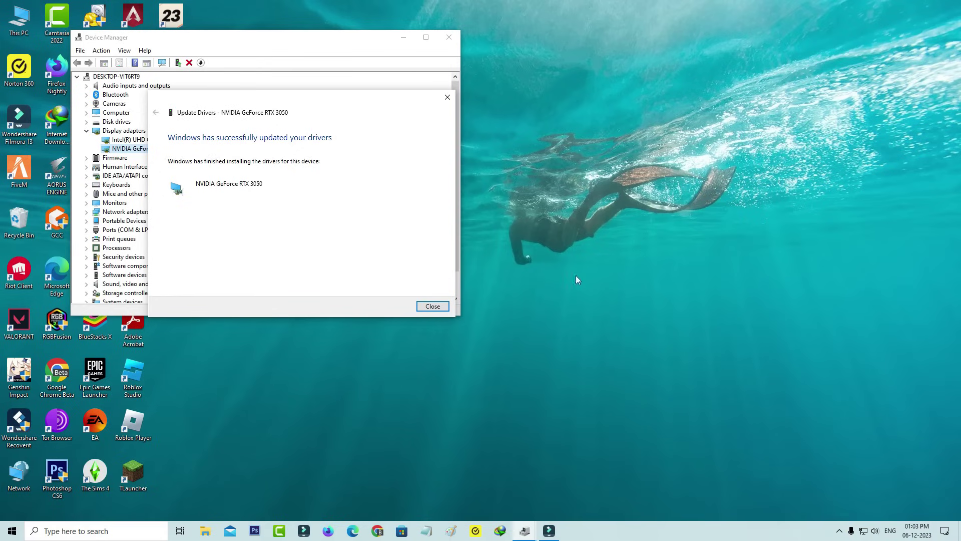
pyautogui.click(433, 307)
# Step: Close the Device Manager window, leaving the desktop
pyautogui.click(449, 39)
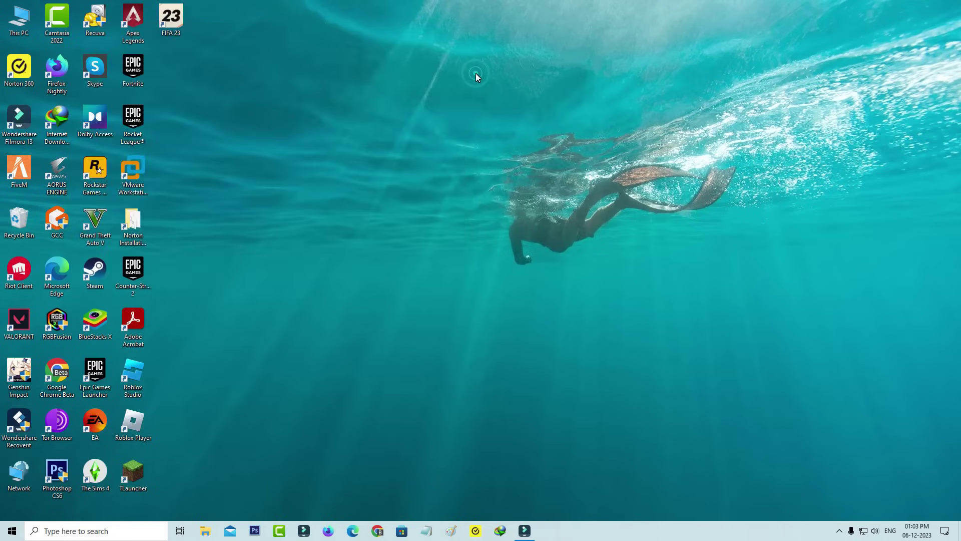